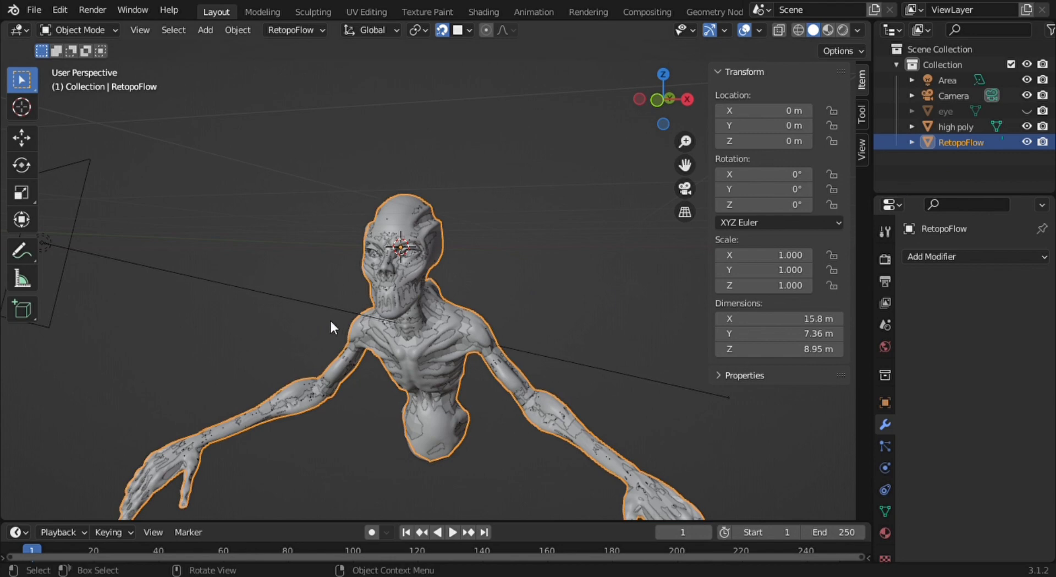
Duplicate RetopoFlow and shift the copy along X to −10.285 m beside the original
key("shift+d")
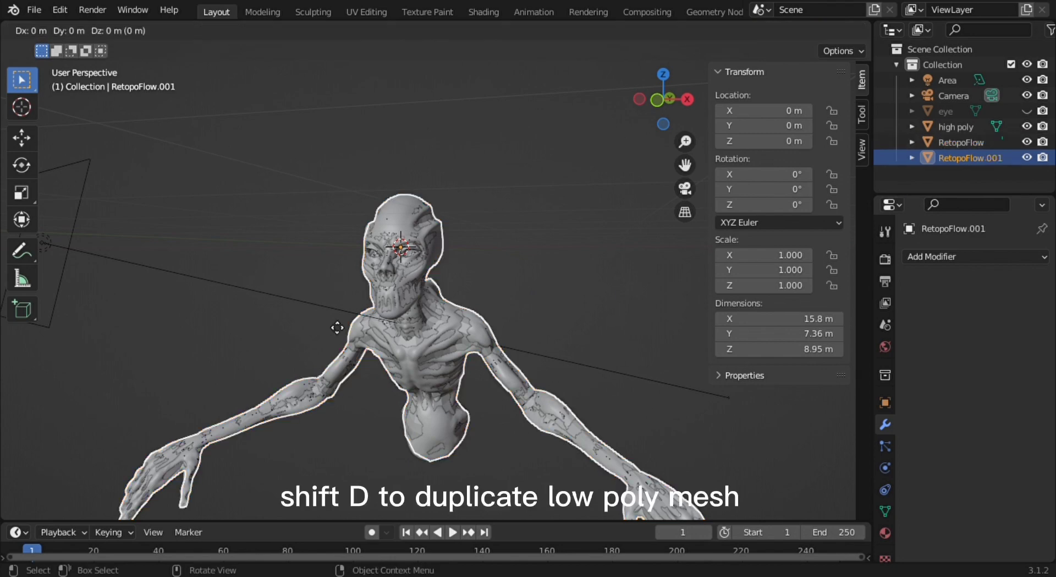
key("x")
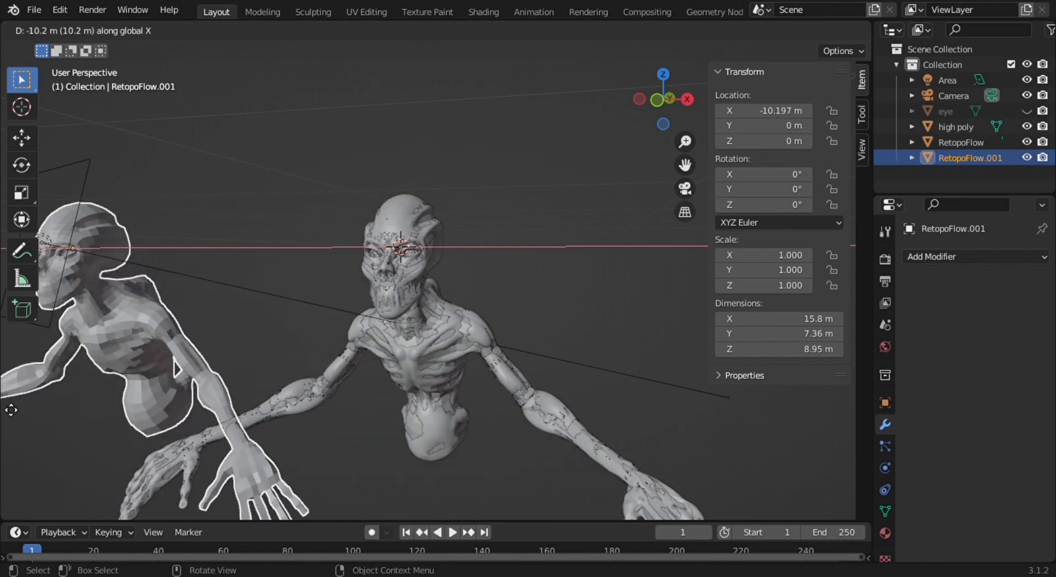
left_click(3, 402)
scroll(158, 402, "down", 3)
middle_click_drag(267, 386, 363, 429)
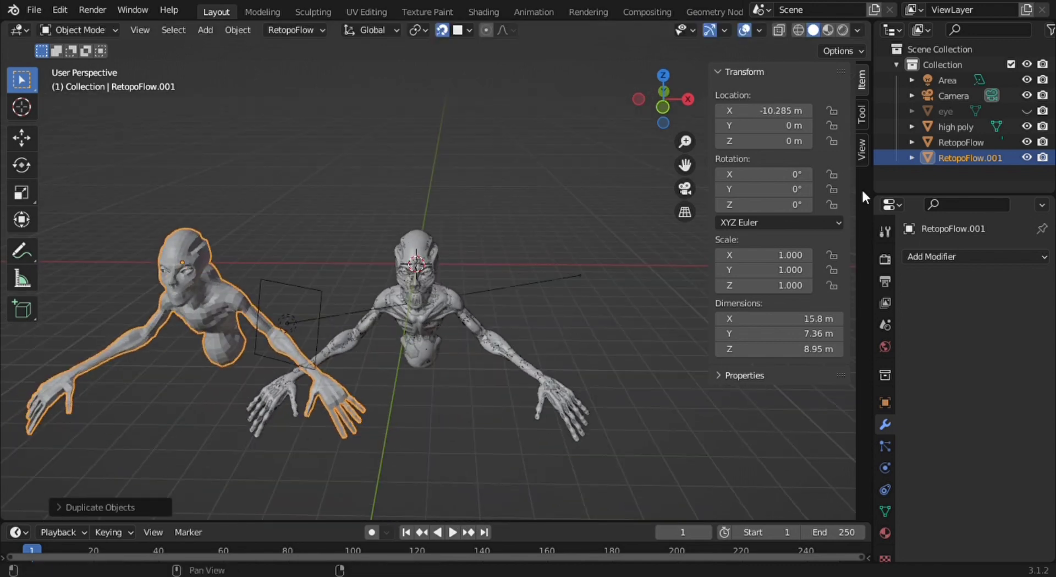
Give RetopoFlow a Subdivision Surface modifier at viewport level 4 and hide the high poly sculpt
left_click(977, 145)
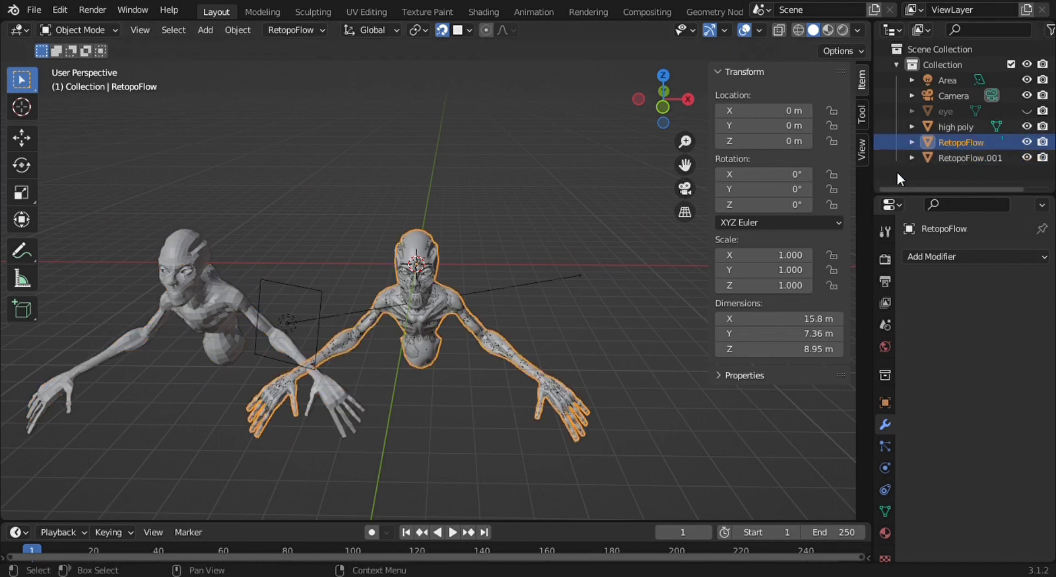
left_click(960, 255)
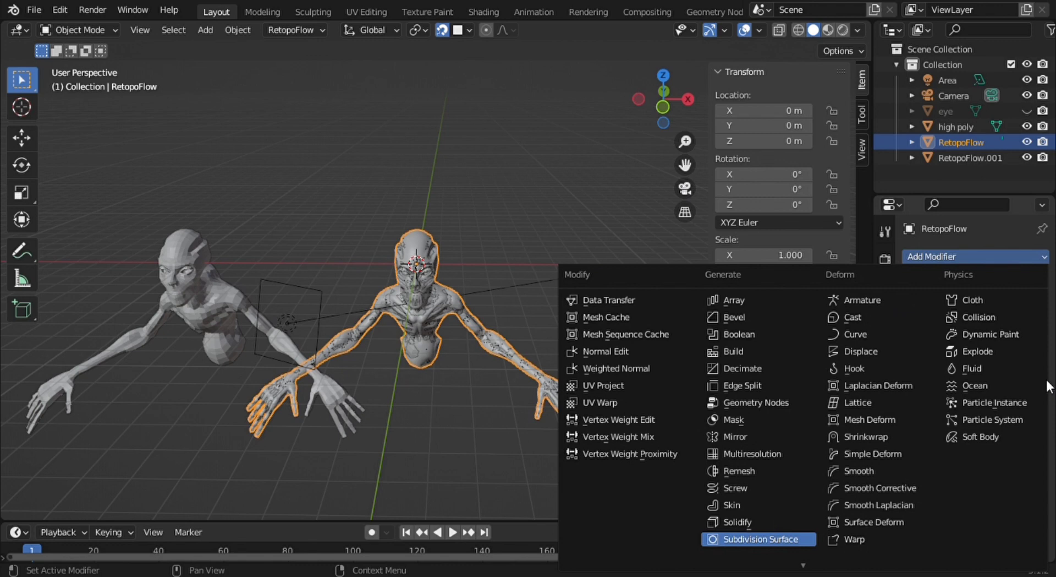
key("Return")
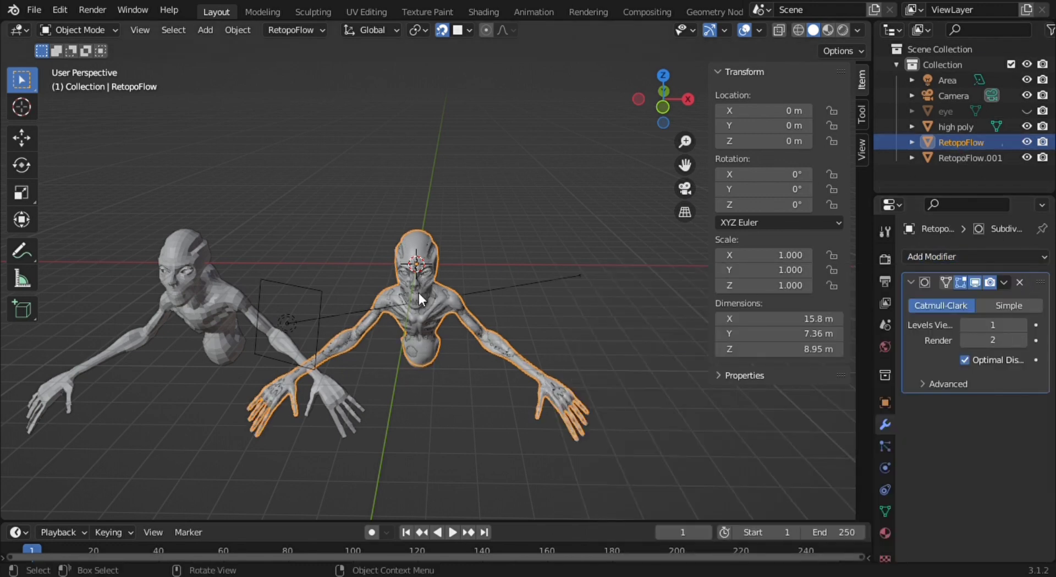
left_click(1027, 126)
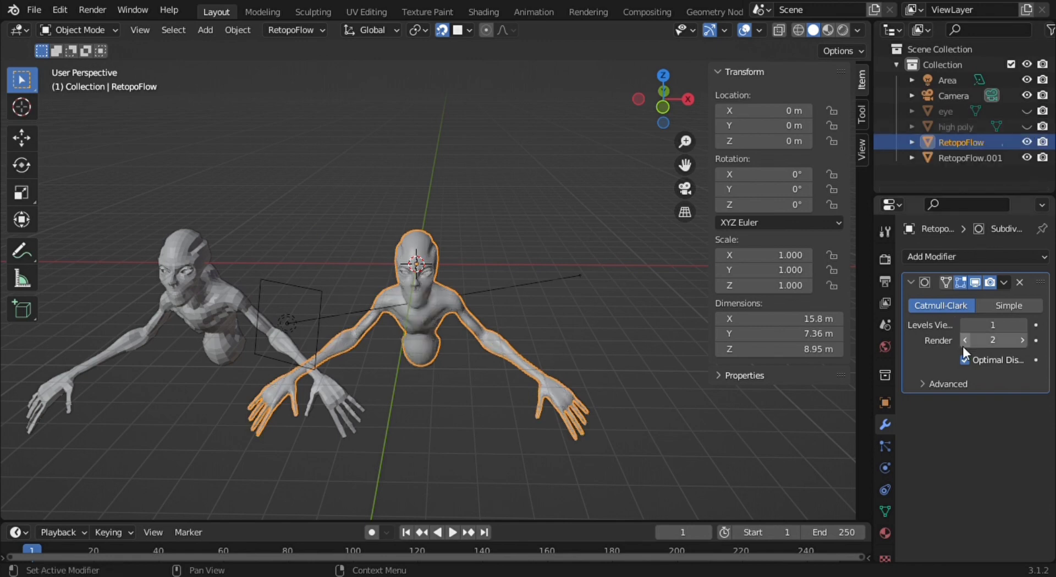
left_click(1024, 324)
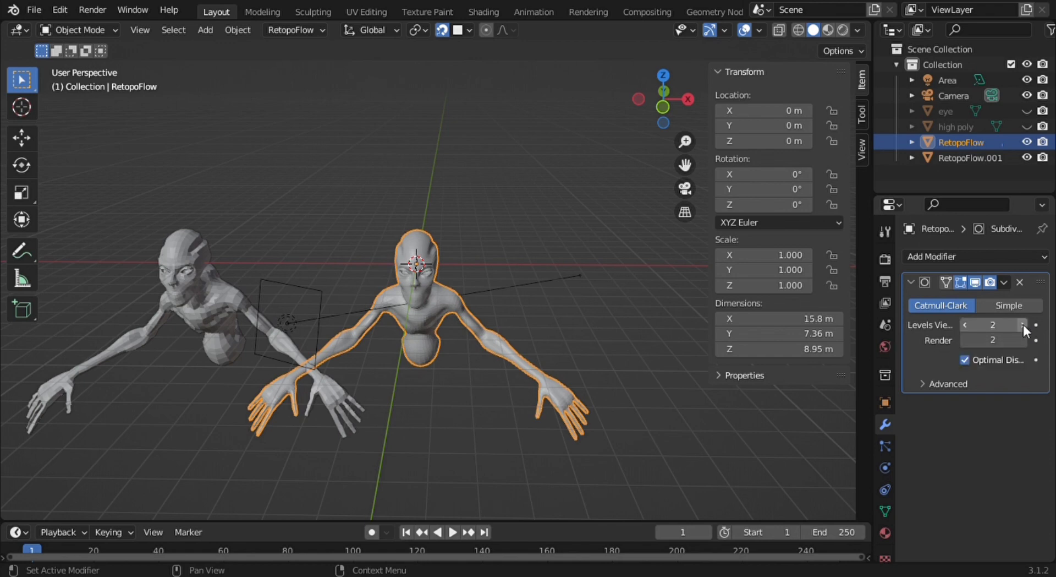
left_click(1024, 325)
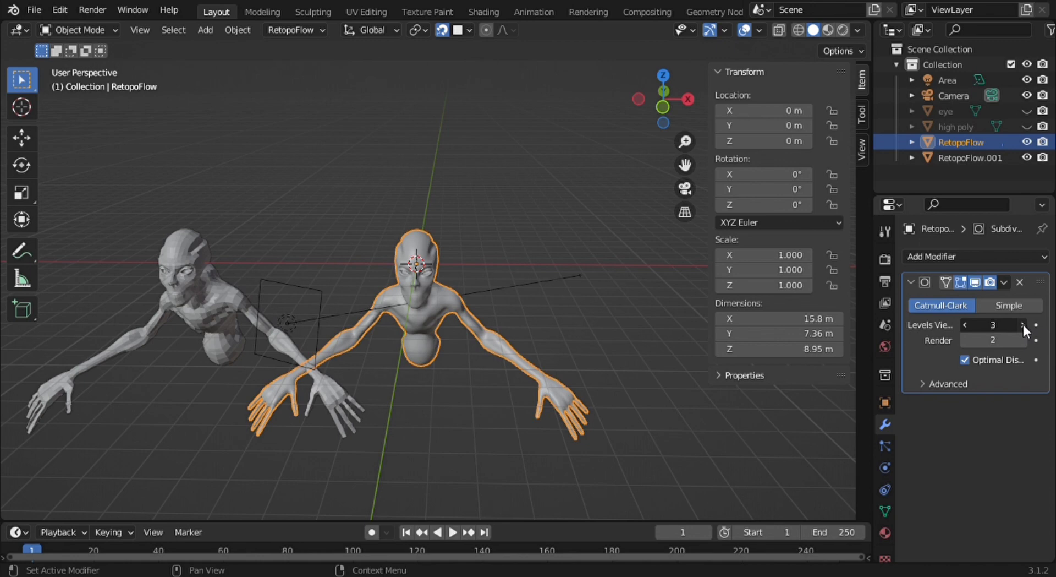
left_click(1024, 325)
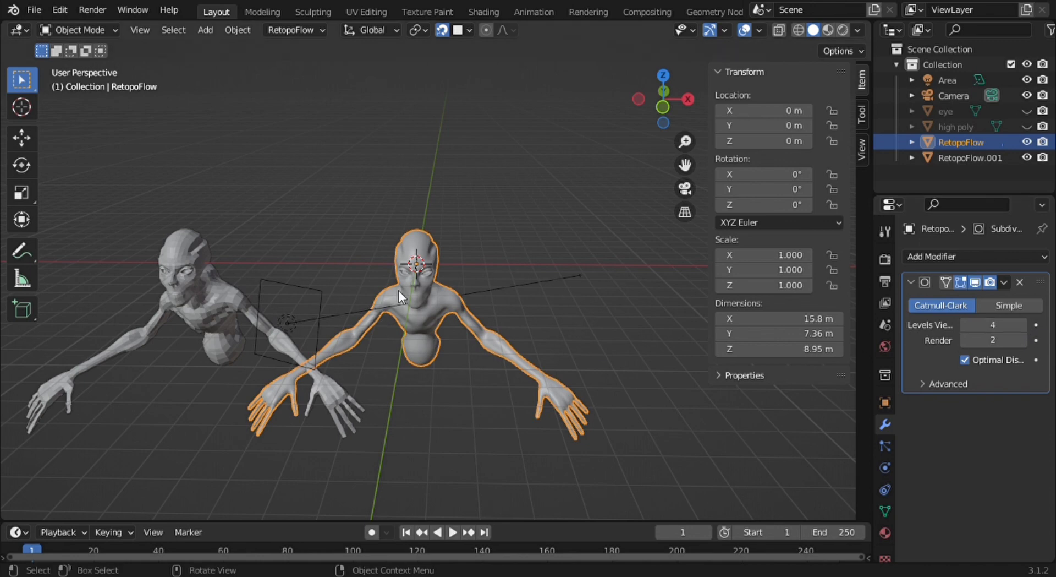
Add a Shrinkwrap modifier targeting high poly with the Project wrap method, then orbit to check
left_click(951, 256)
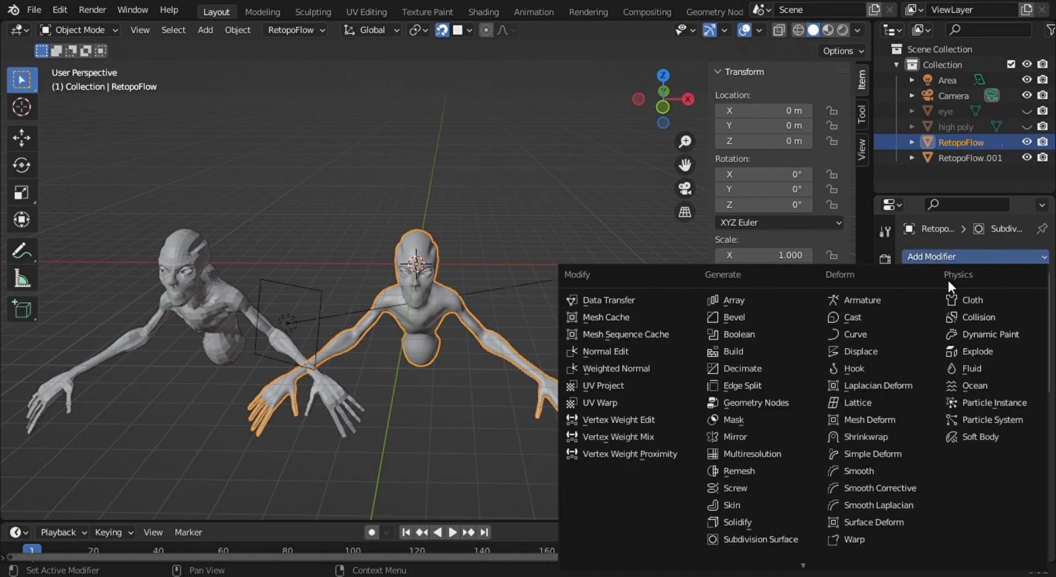
left_click(872, 437)
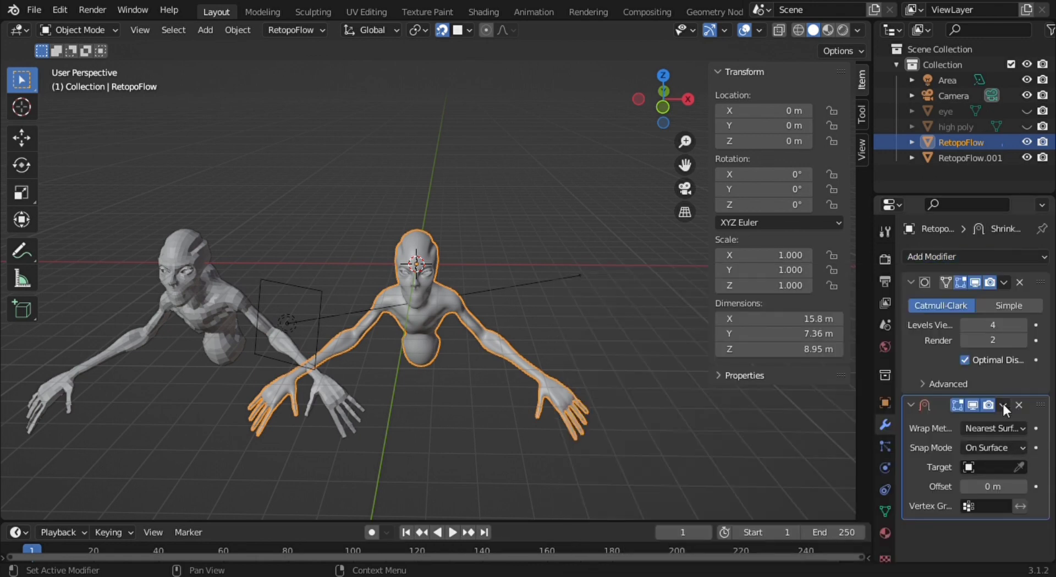
left_click(1023, 465)
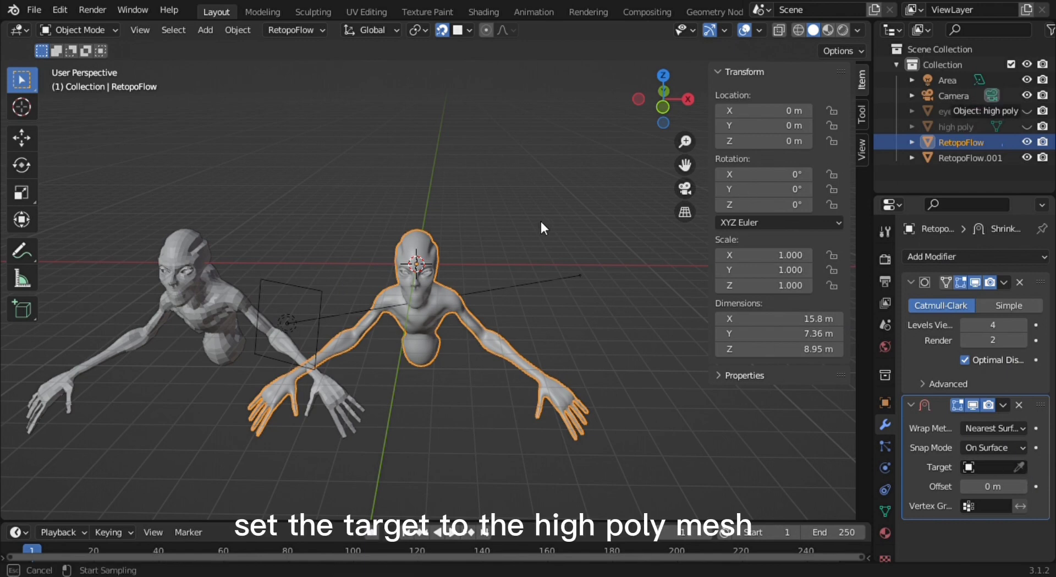
left_click(994, 467)
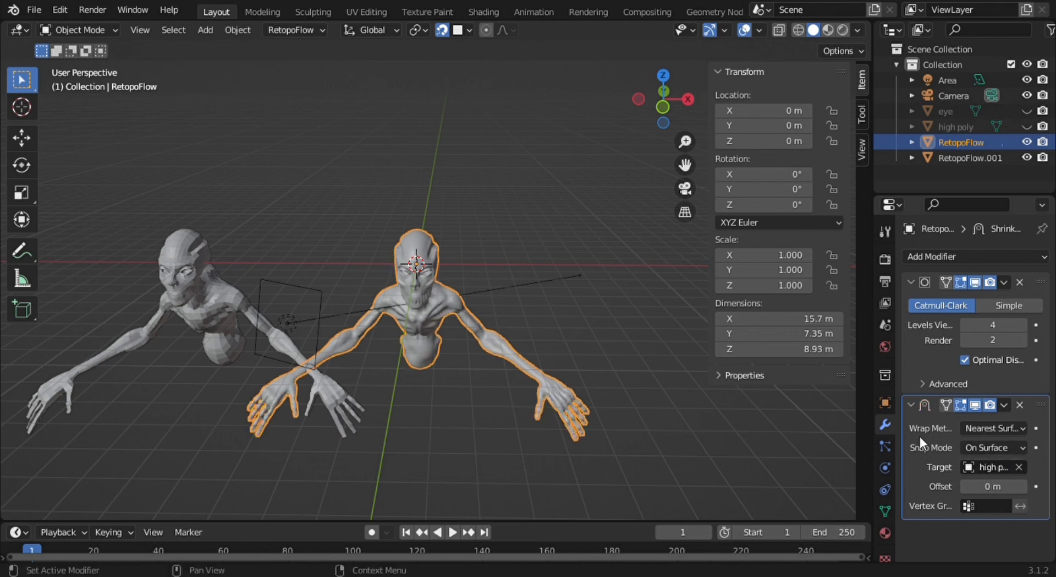
left_click(989, 425)
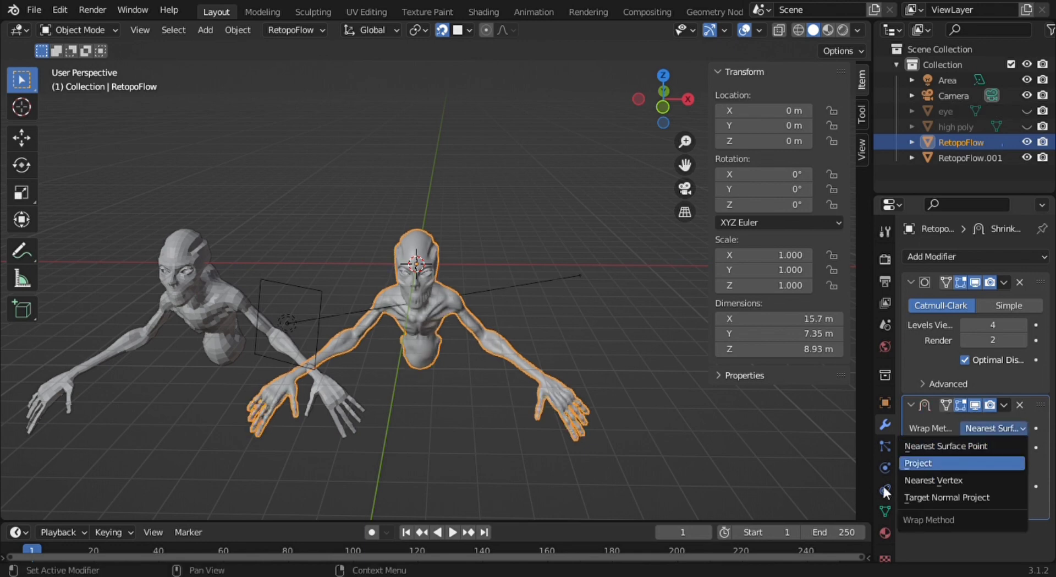
left_click(961, 463)
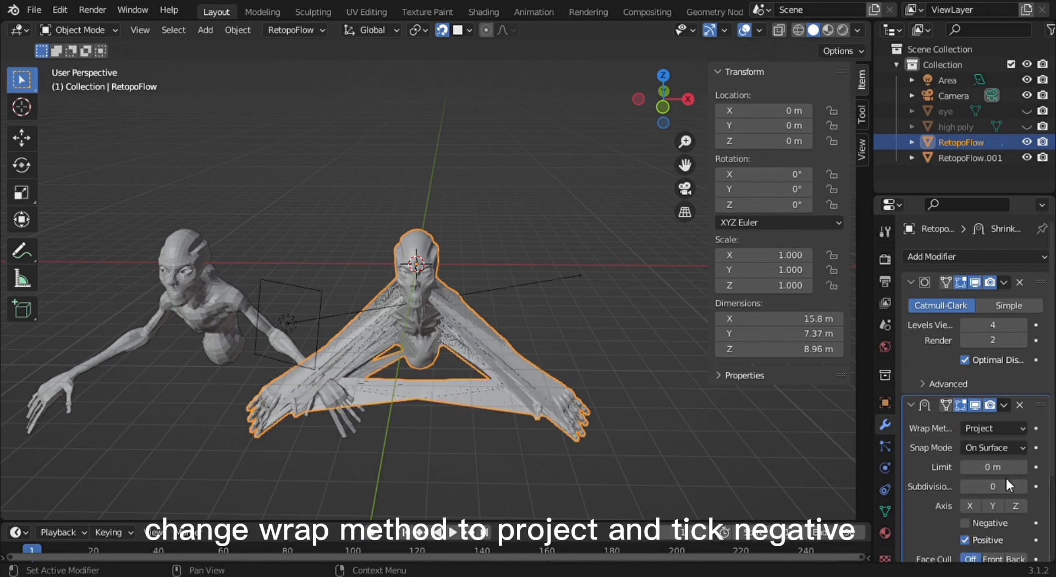
scroll(1000, 484, "down", 3)
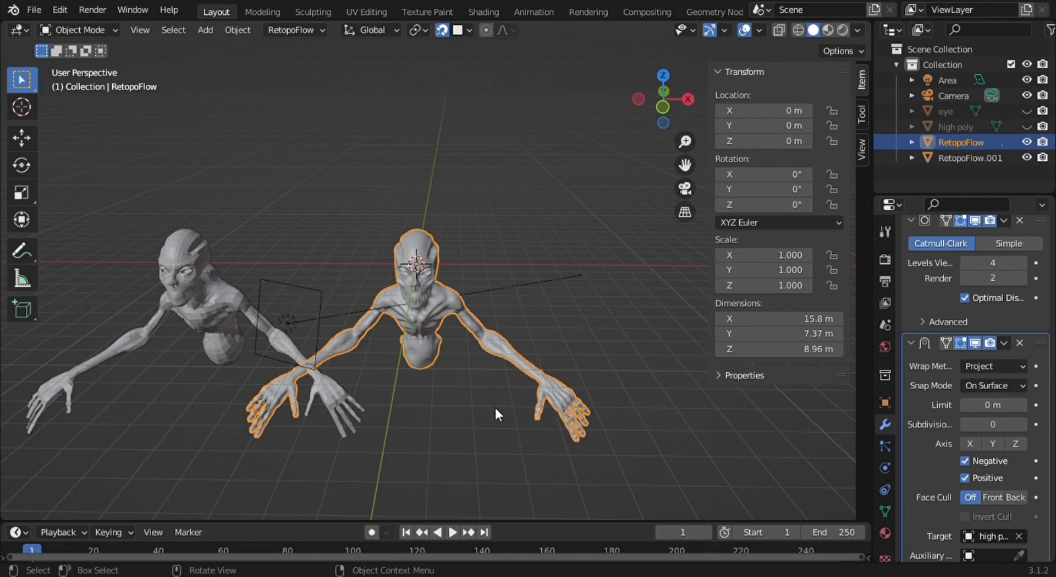
middle_click_drag(485, 425, 446, 381)
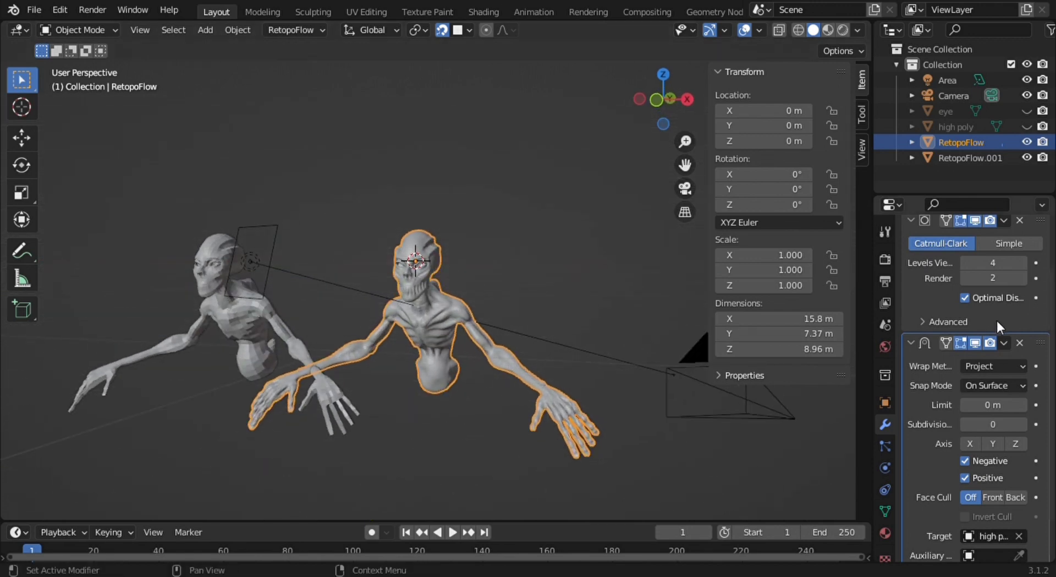
scroll(1008, 295, "up", 2)
Apply RetopoFlow's Subdivision Surface modifier first, then its Shrinkwrap modifier
left_click(1005, 282)
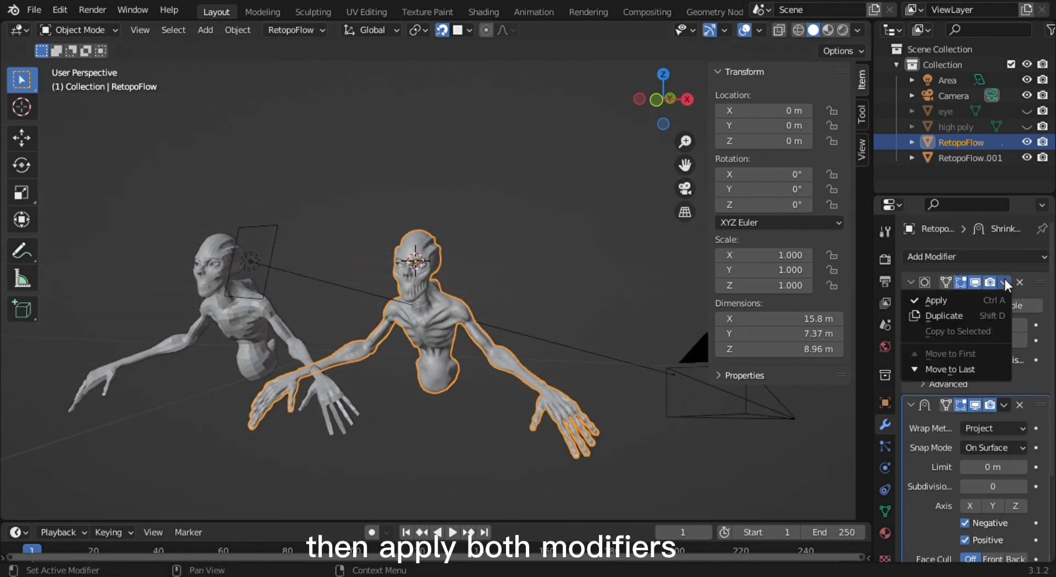
left_click(984, 298)
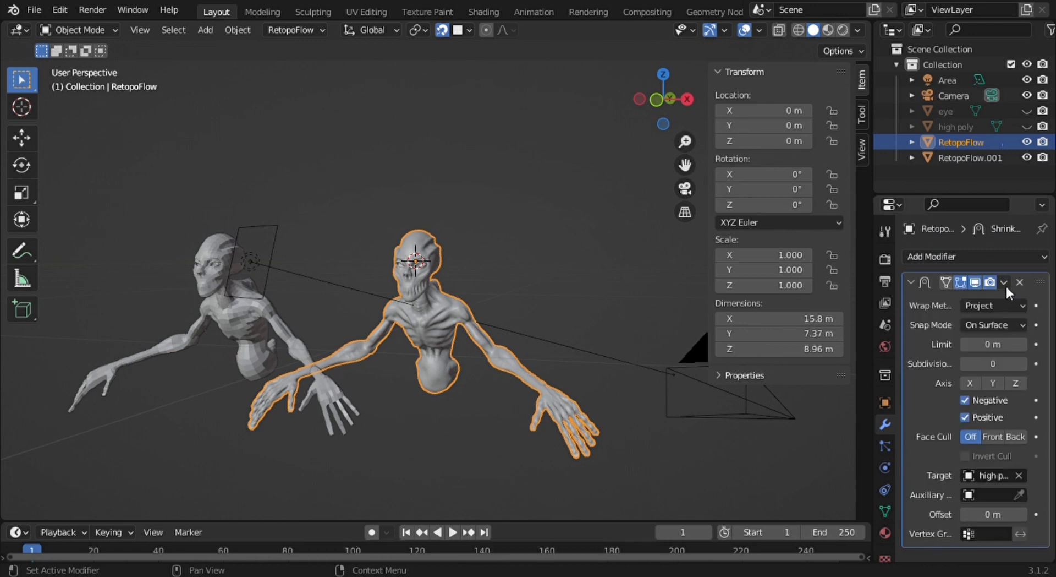
left_click(1009, 278)
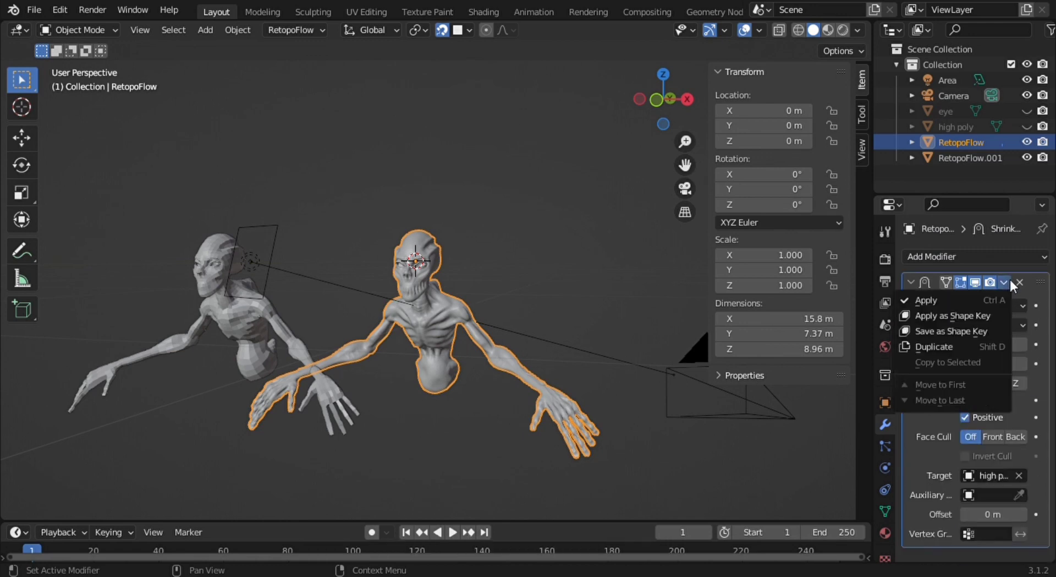
left_click(973, 299)
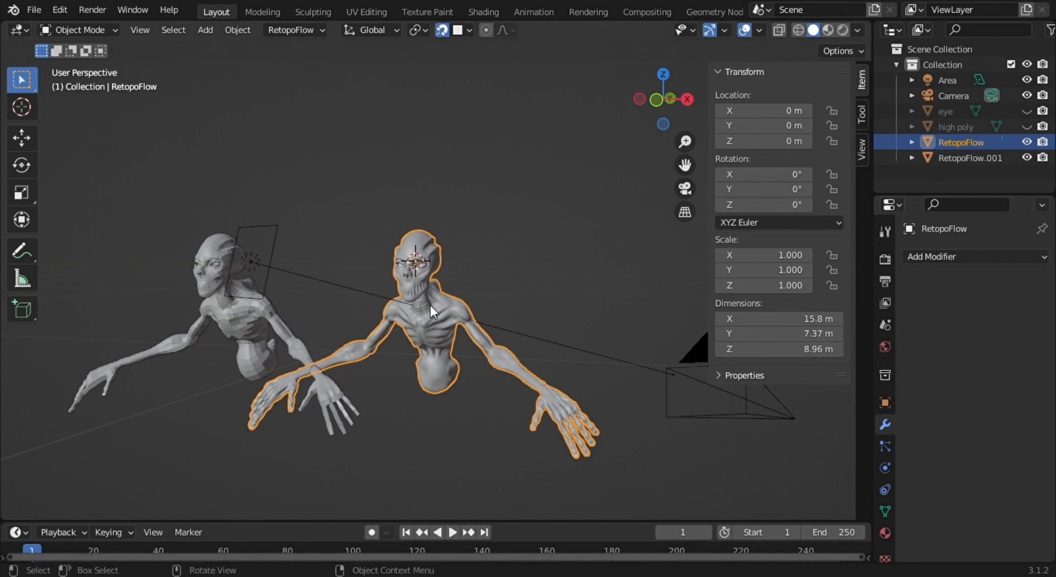
Add a Multiresolution modifier to RetopoFlow.001 and subdivide it up to level 4
left_click(233, 336)
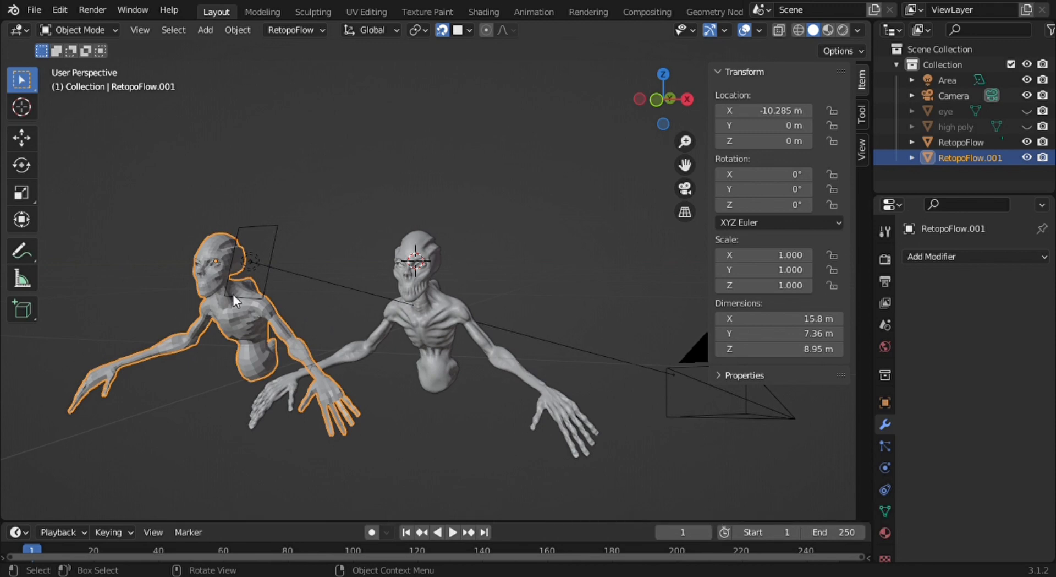
left_click(958, 256)
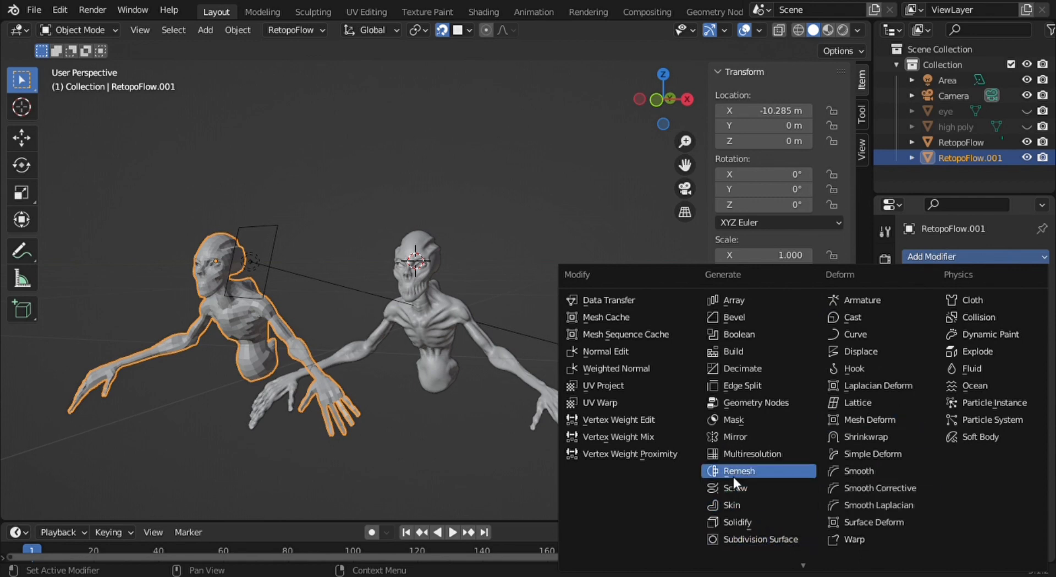
left_click(744, 454)
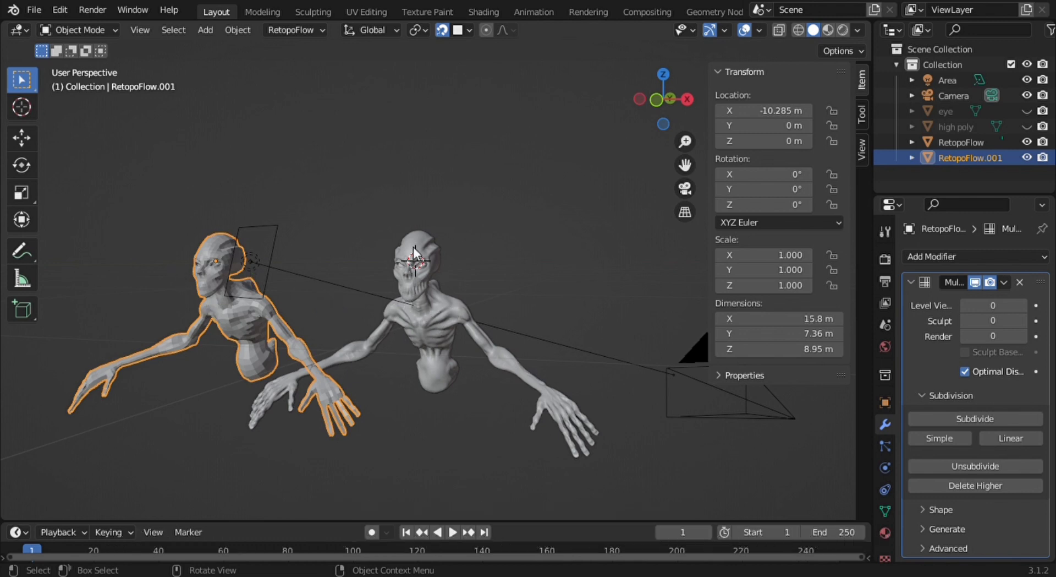
left_click(428, 257)
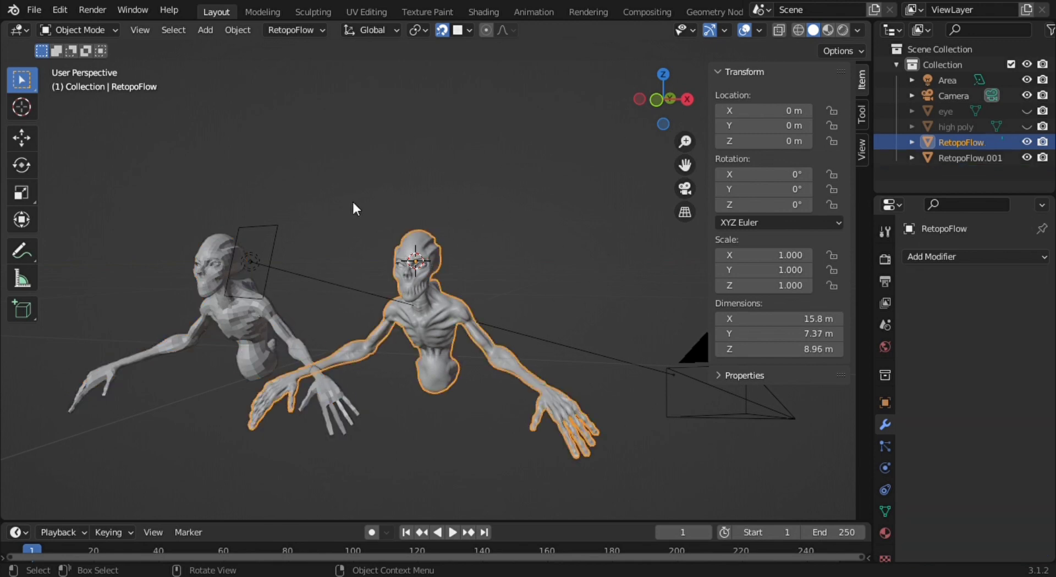
left_click(229, 321)
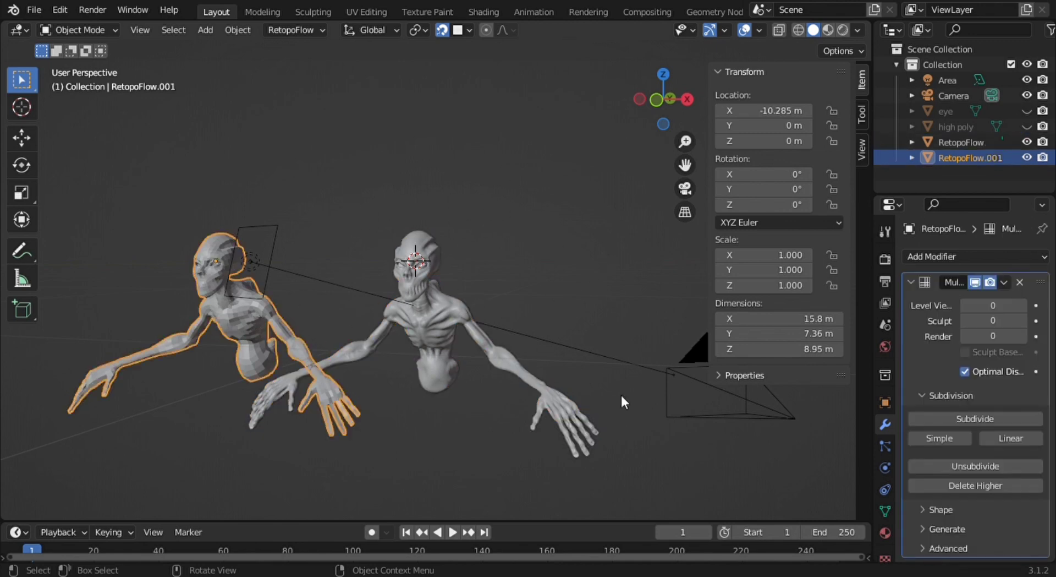
left_click(967, 417)
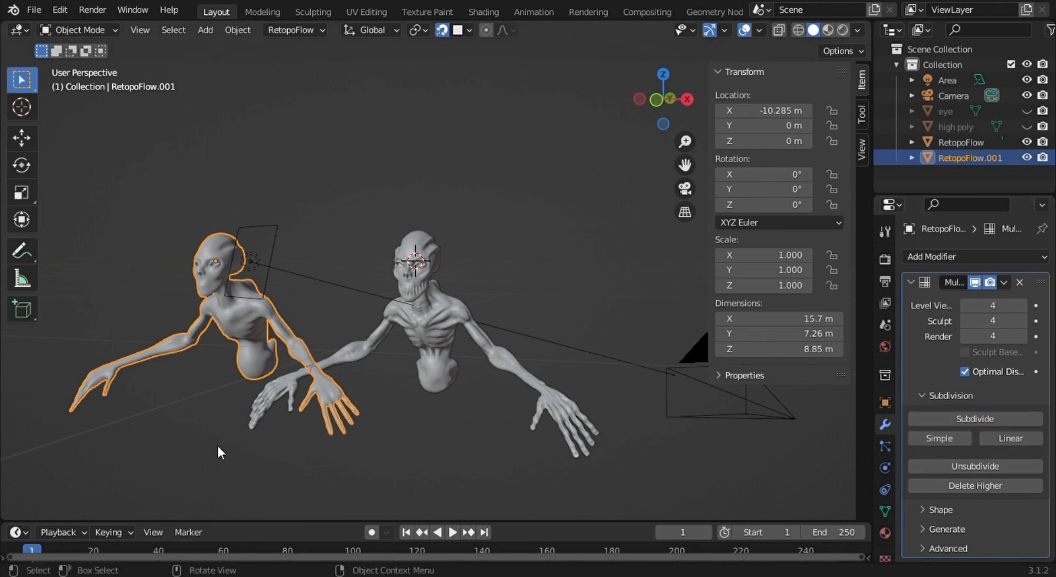
With RetopoFlow.001 active and RetopoFlow also selected, Reshape to transfer the sculpted detail
left_click(418, 353, "shift")
middle_click_drag(417, 349, 261, 399)
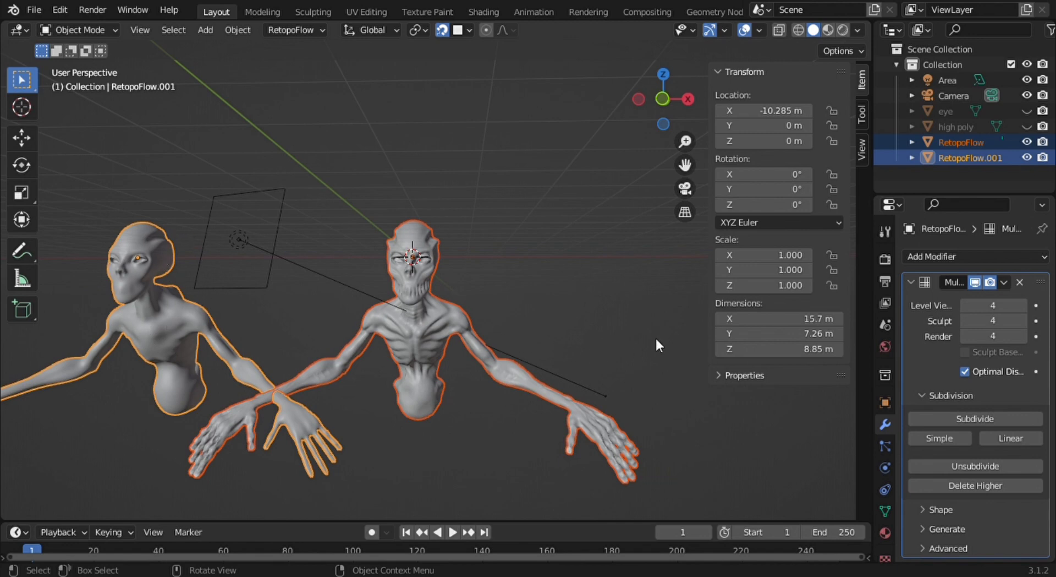
left_click(958, 507)
scroll(959, 507, "down", 1)
left_click(949, 511)
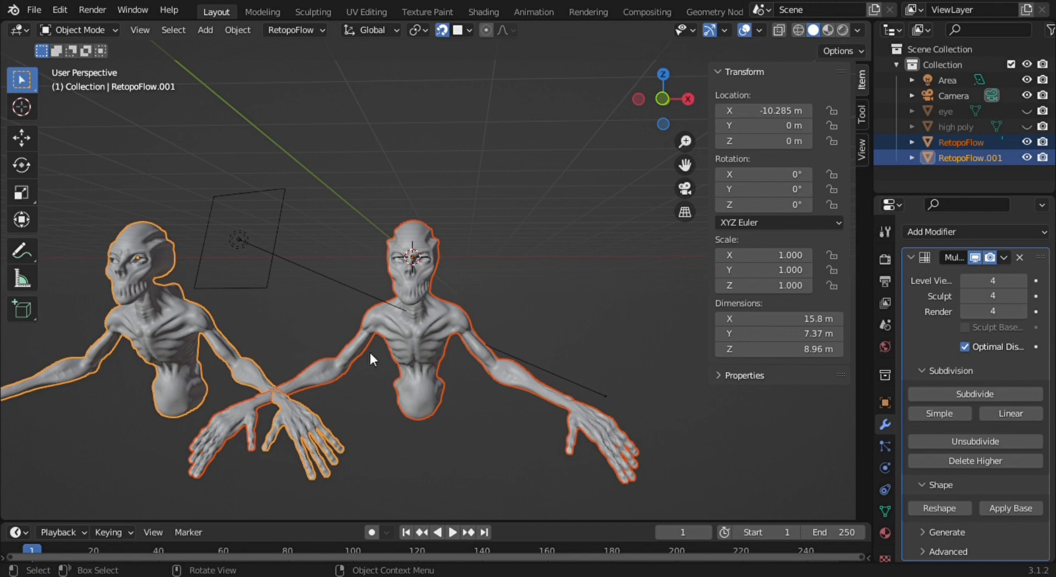
left_click(183, 332)
key("Tab")
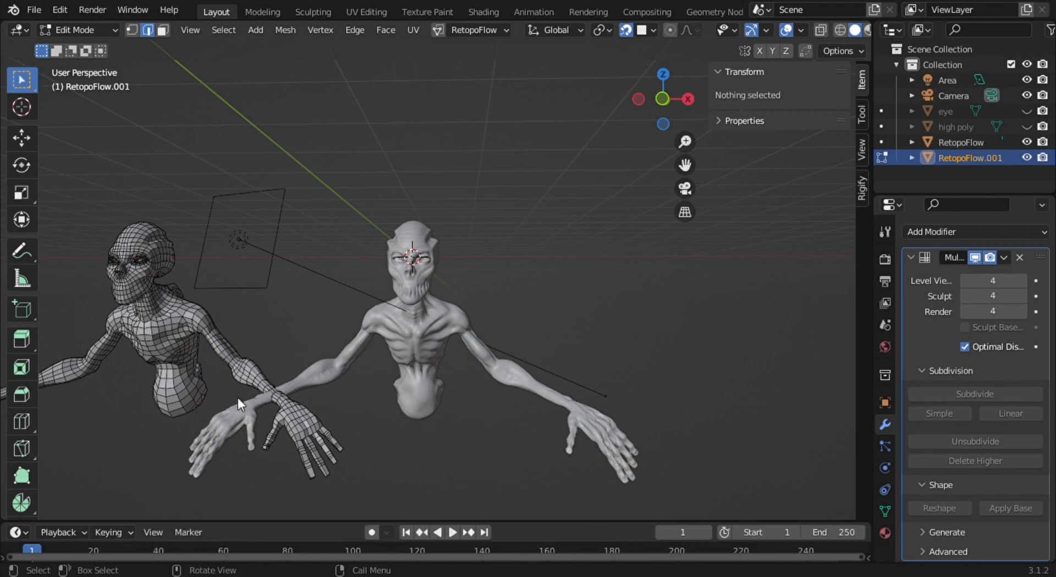
key("Tab")
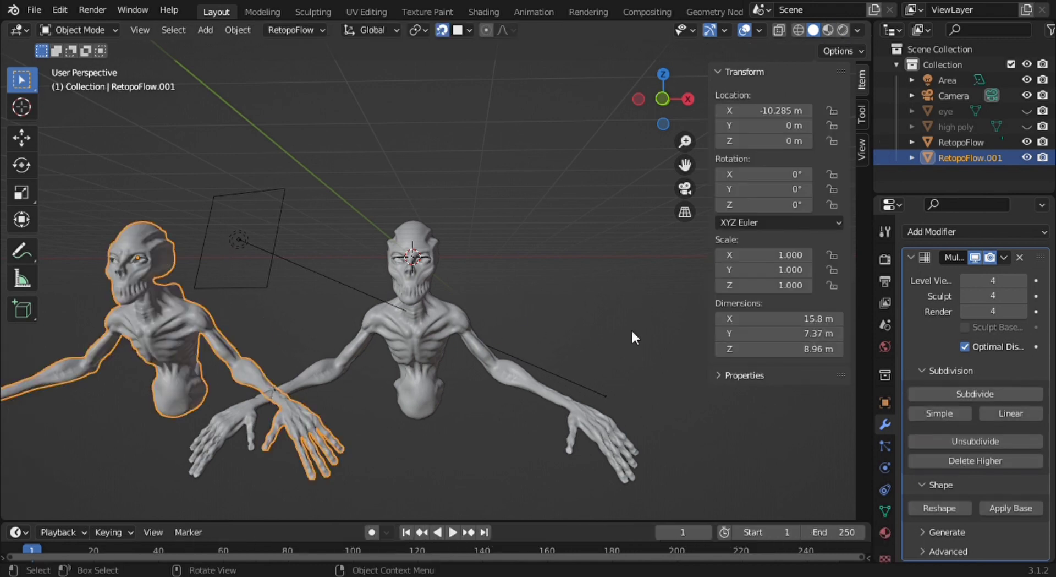